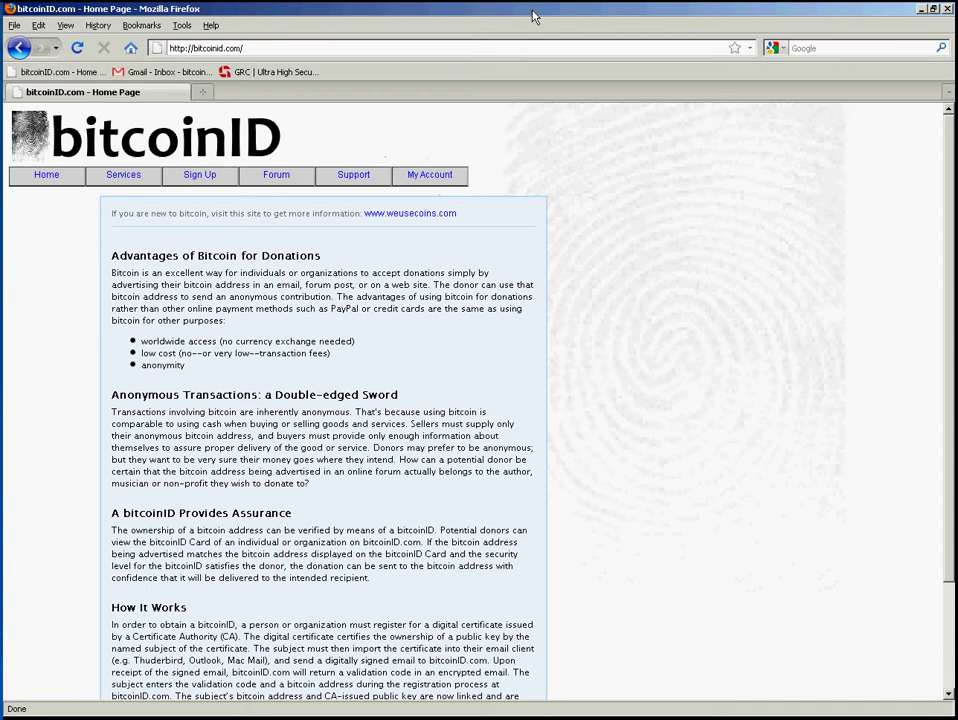
- From bitcoinID.com Support, open the free Penango Firefox add-on pricing page
left_click(354, 180)
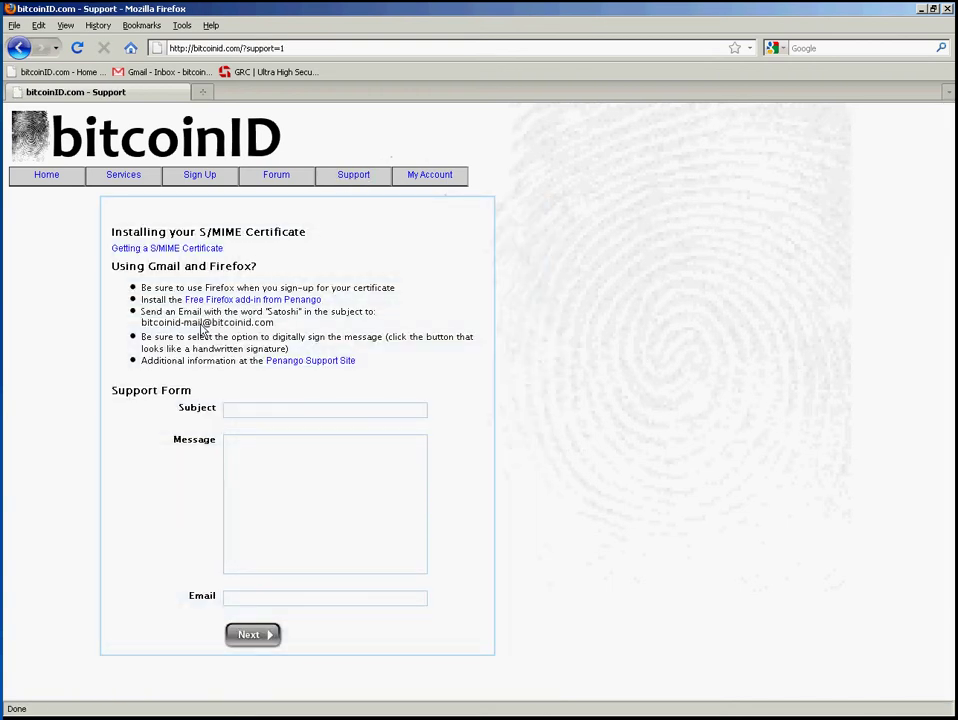
left_click(265, 300)
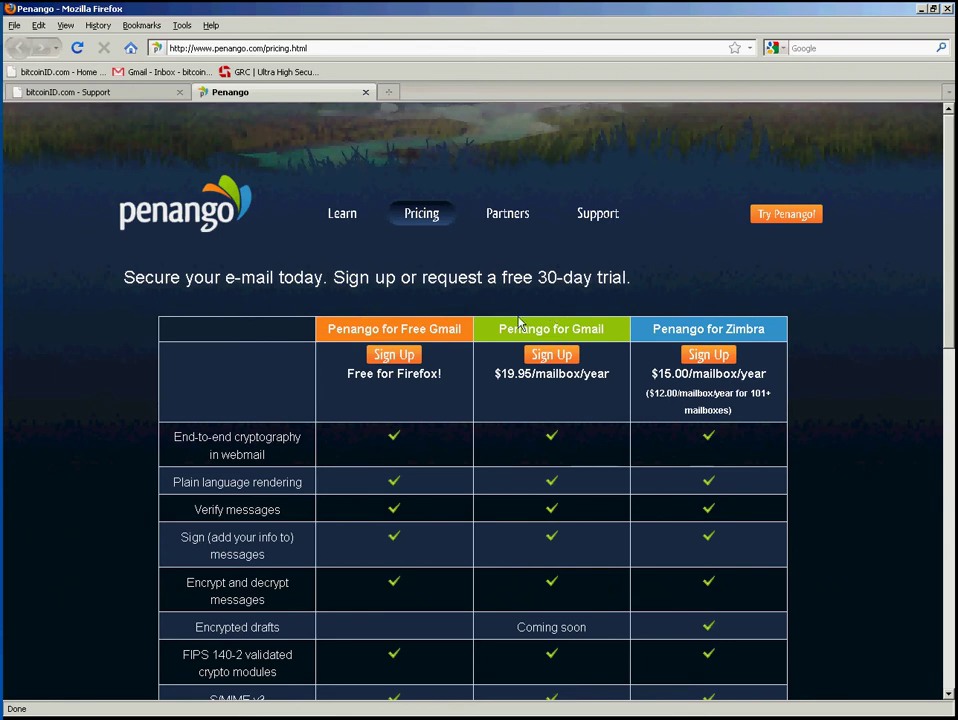
- Choose Sign Up for the free Gmail plan and enter your full name
left_click(403, 362)
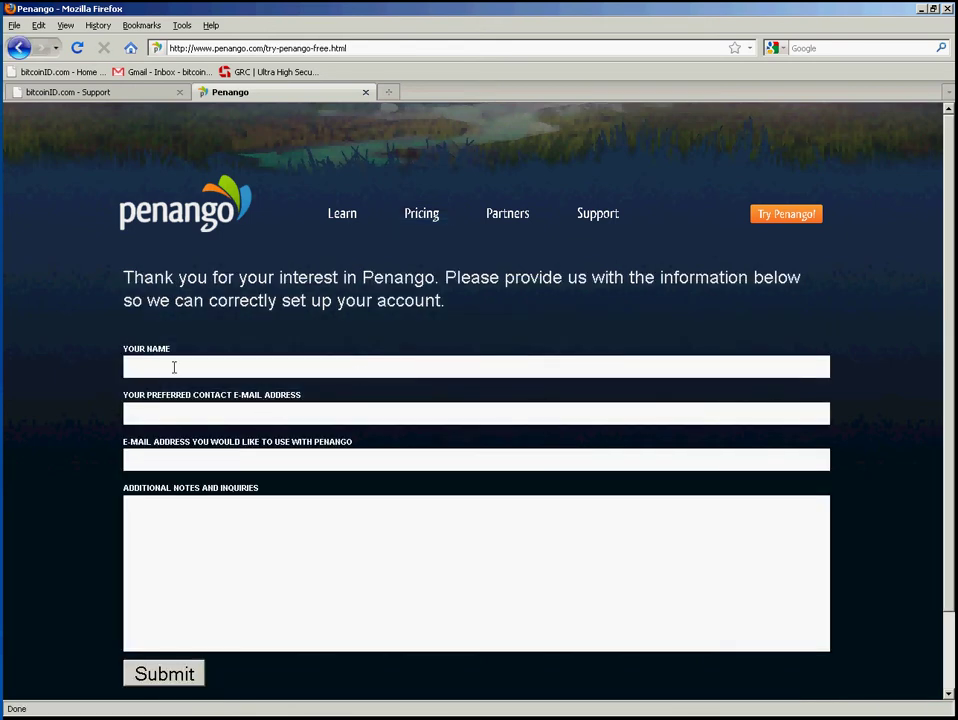
left_click(174, 367)
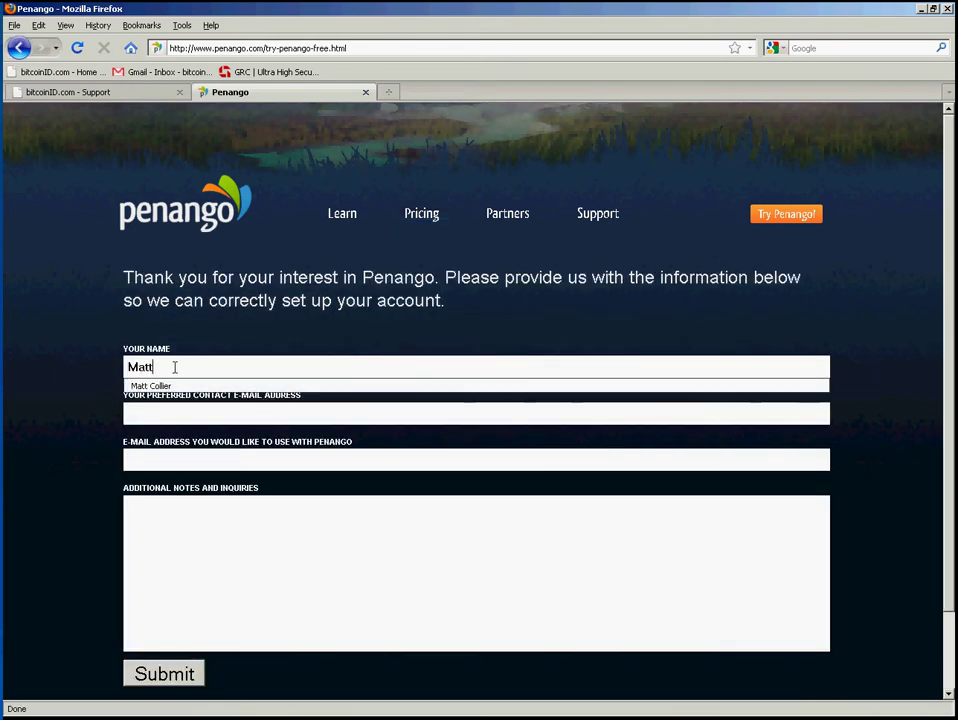
key("Tab")
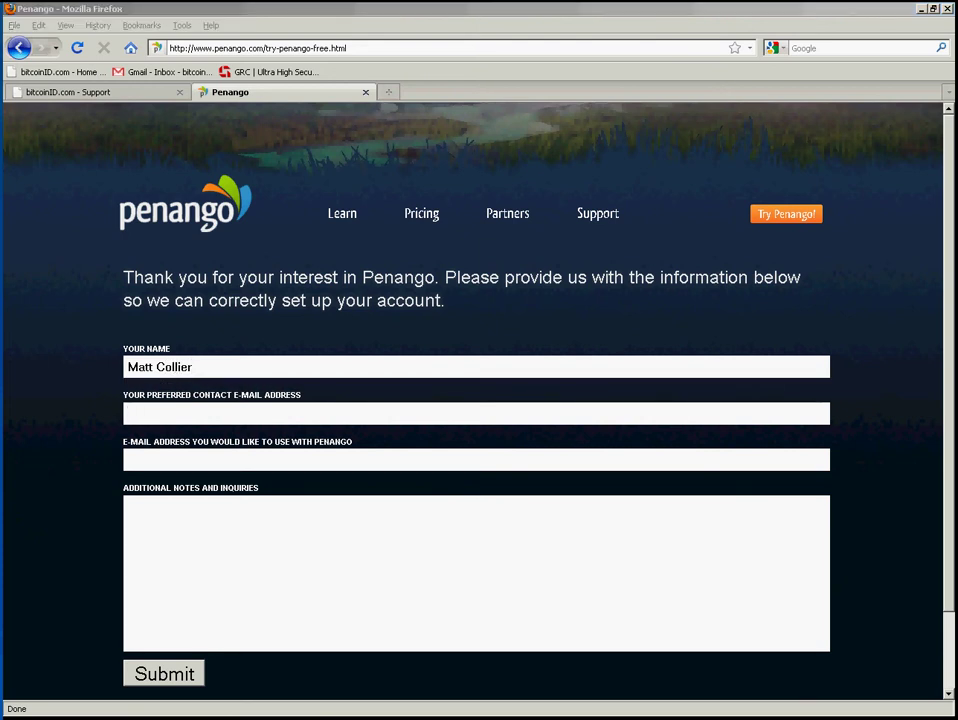
- Fill in the contact and Penango e-mail addresses from saved entries and submit the form
double_click(269, 406)
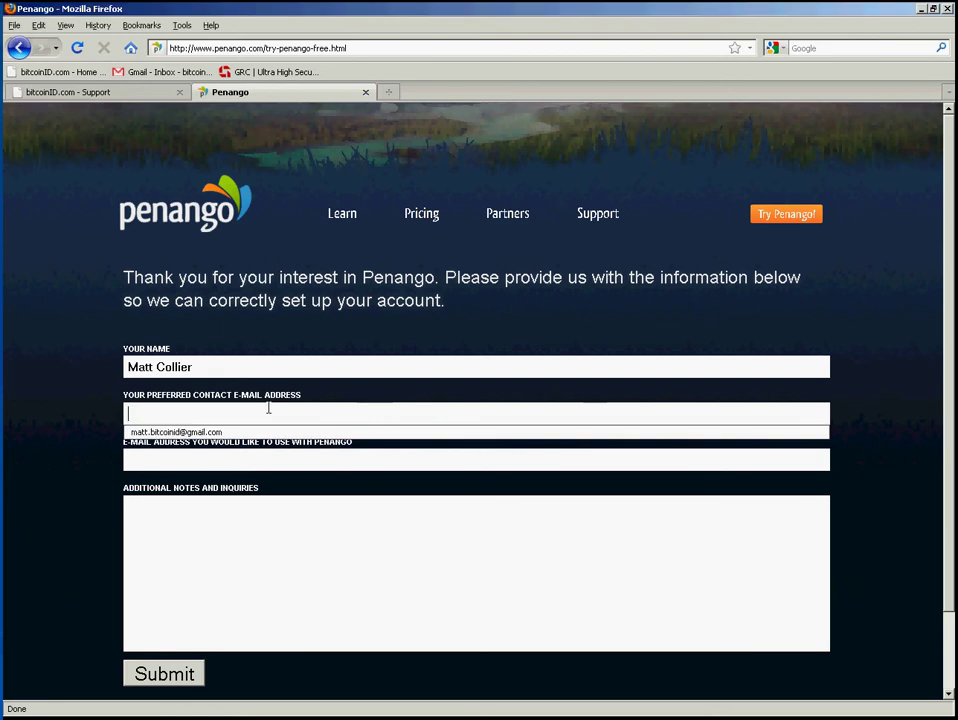
key("Down")
left_click(236, 462)
key("Down")
key("Down")
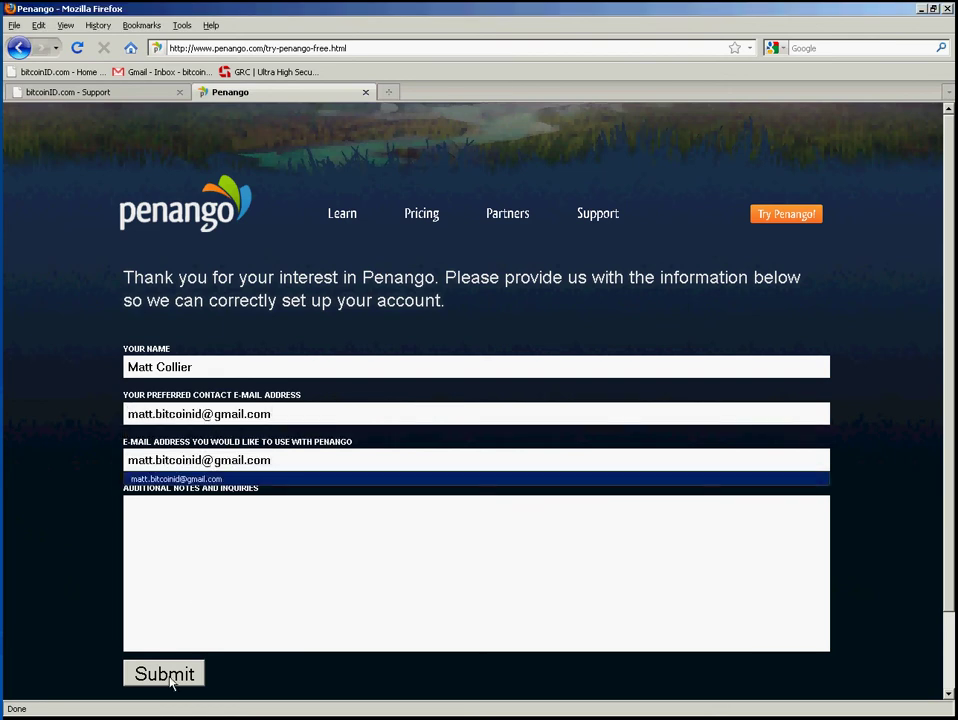
left_click(171, 676)
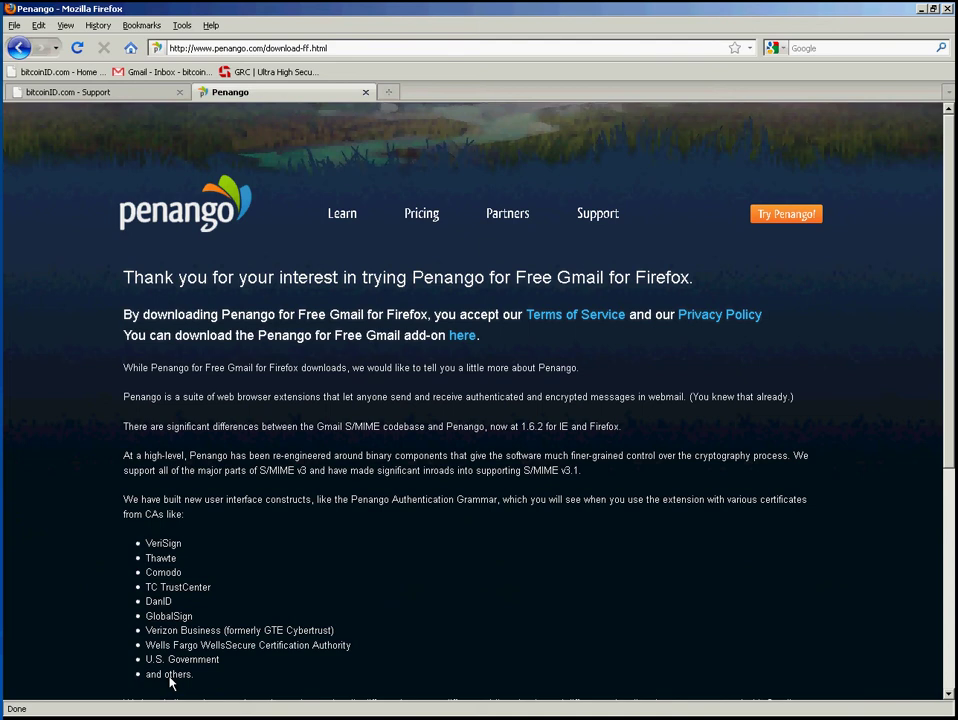
- Download the Penango 1.6.2 add-on, allow the site to install it, and confirm Install Now
left_click(460, 340)
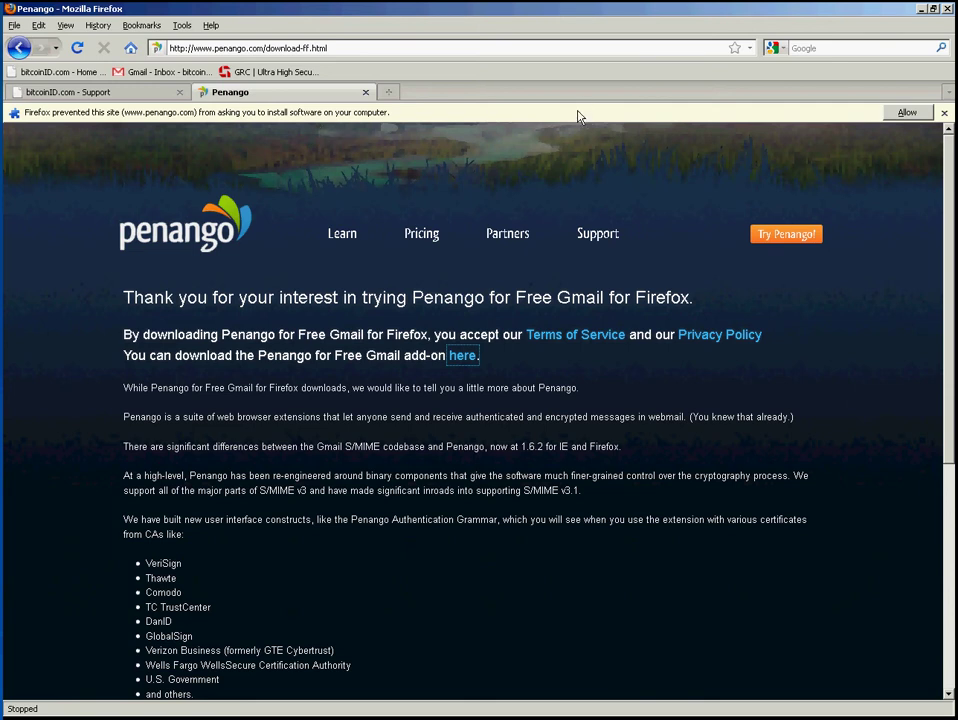
left_click(906, 113)
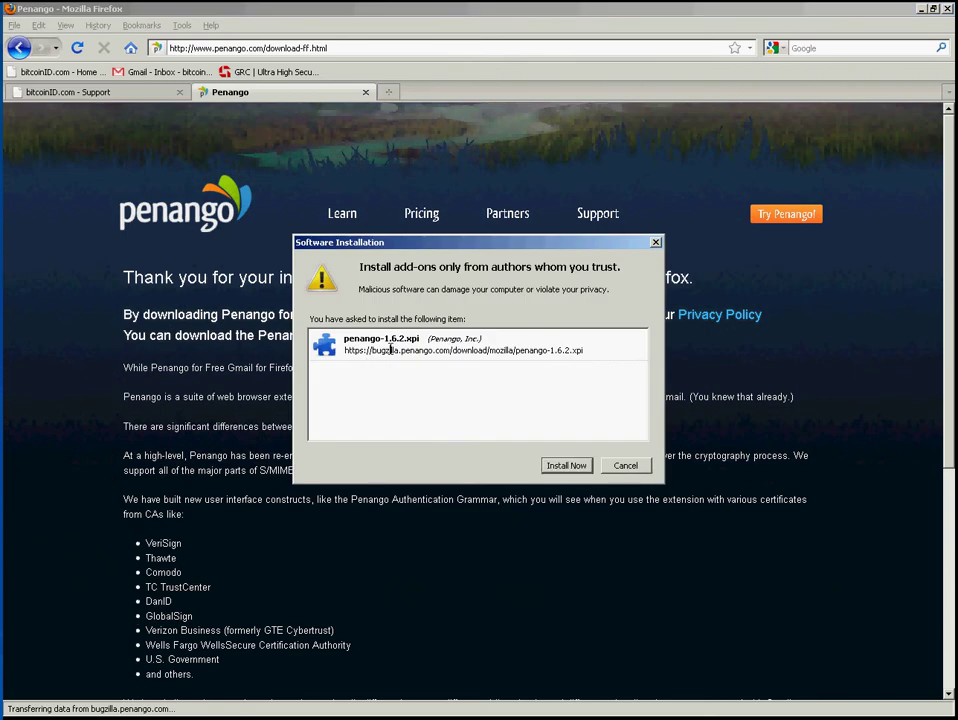
left_click(566, 466)
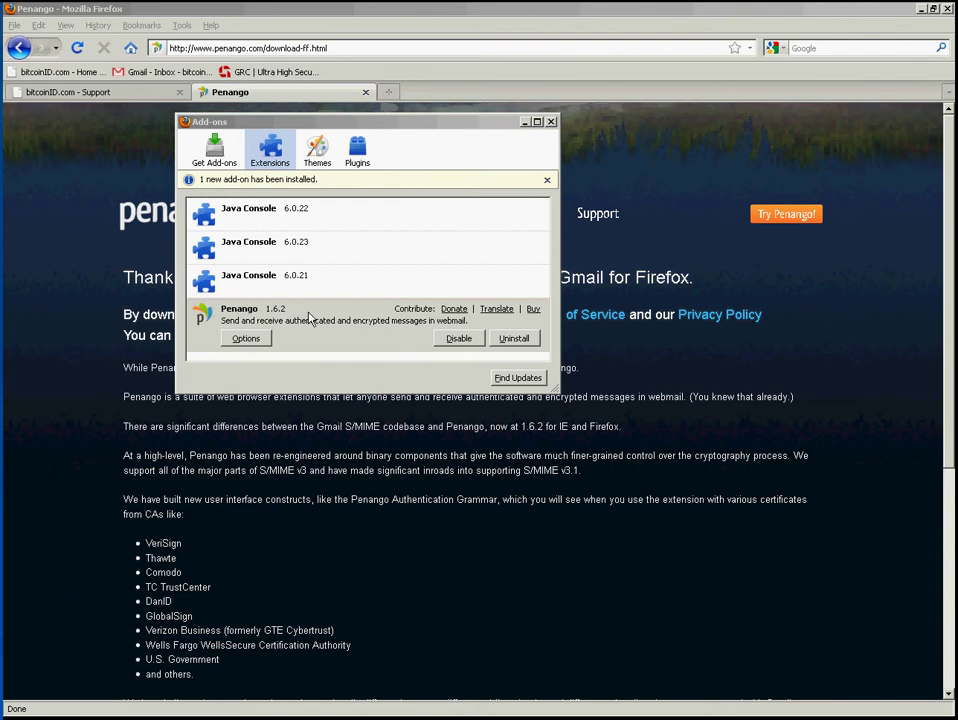
- Find add-on updates, install the Penango 1.7.1 update, and close the Add-ons window
left_click(529, 387)
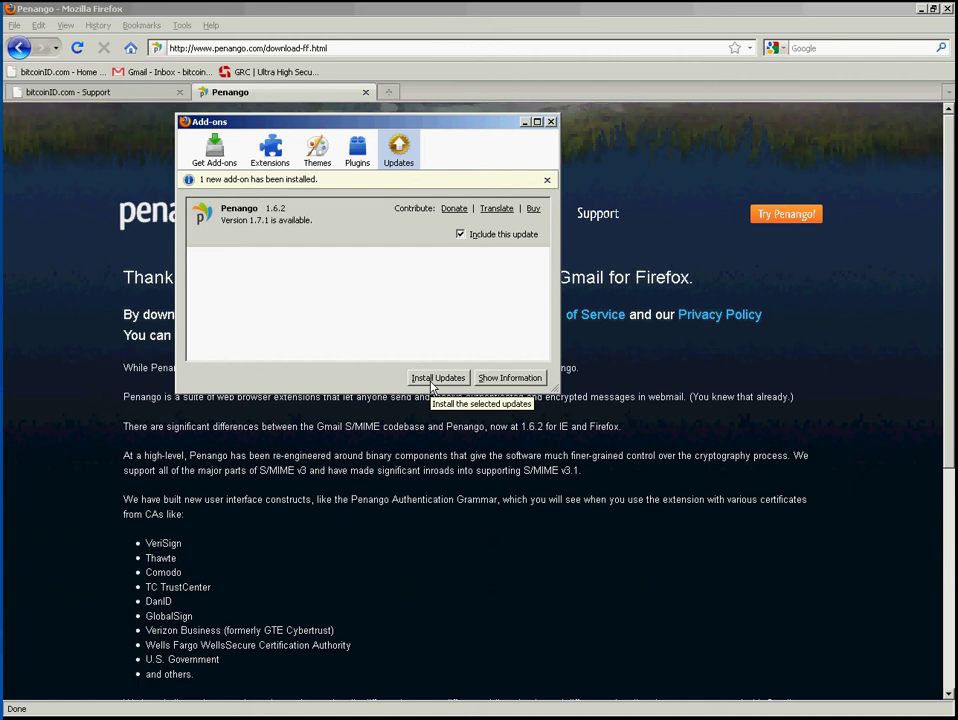
left_click(432, 380)
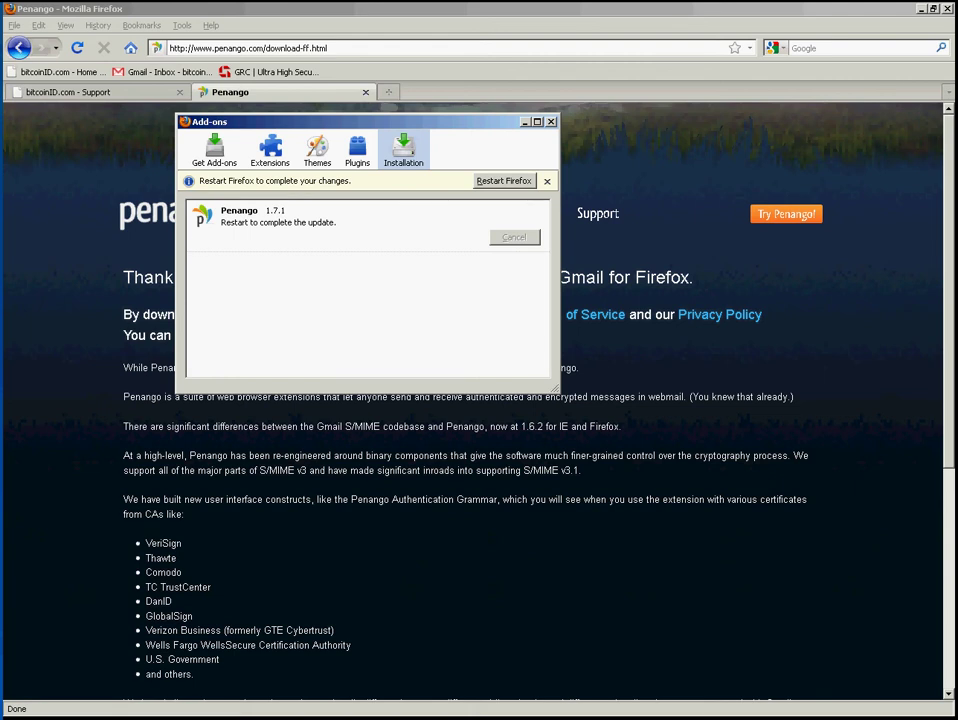
key("Escape")
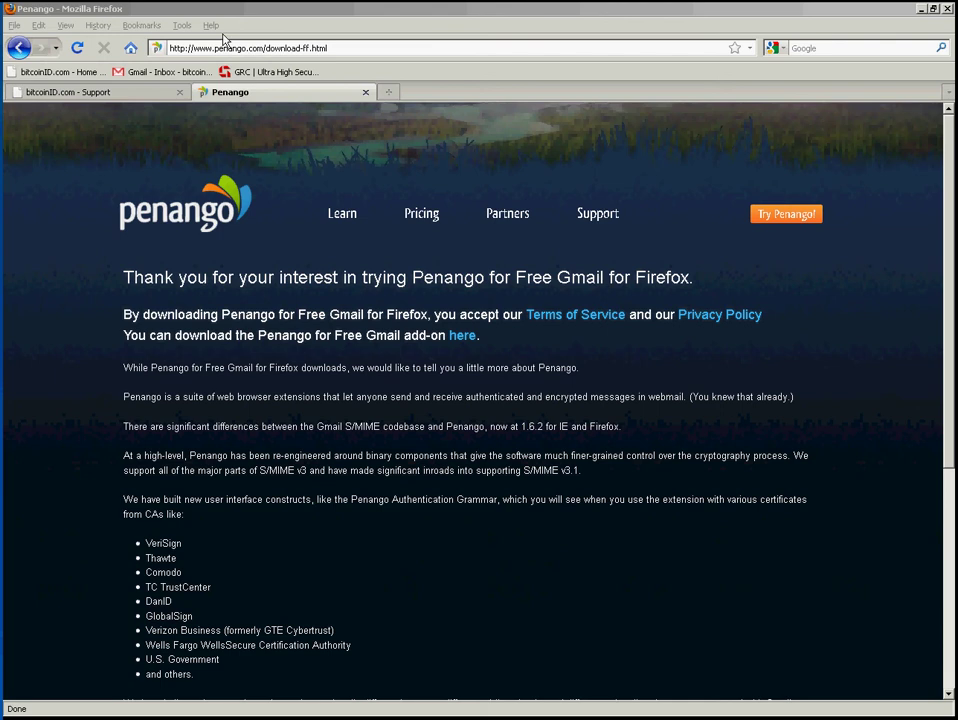
- Check Tools > Add-ons for Penango 1.7.1 in the Extensions list, then close it
left_click(189, 29)
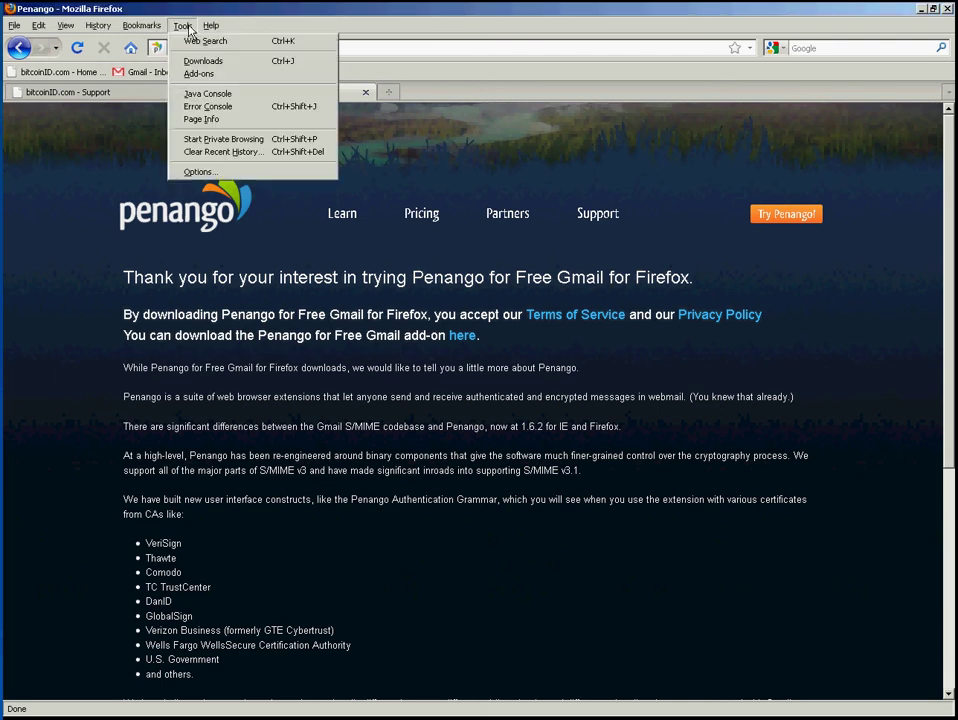
left_click(199, 73)
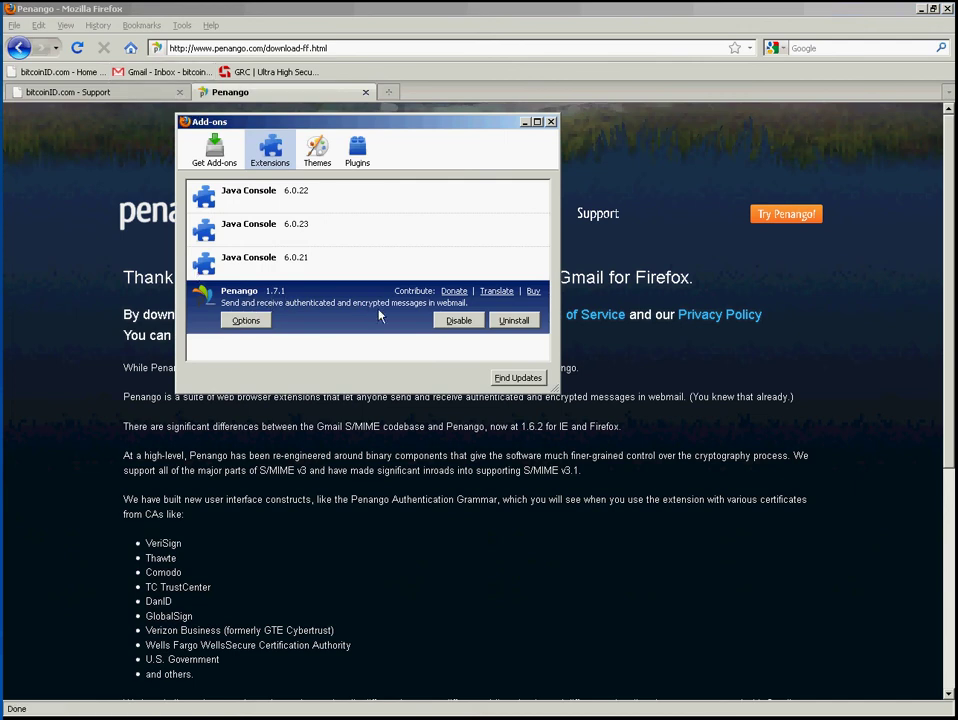
left_click(551, 123)
- Load Gmail in a new tab and sign in with the saved username and account password
left_click(389, 92)
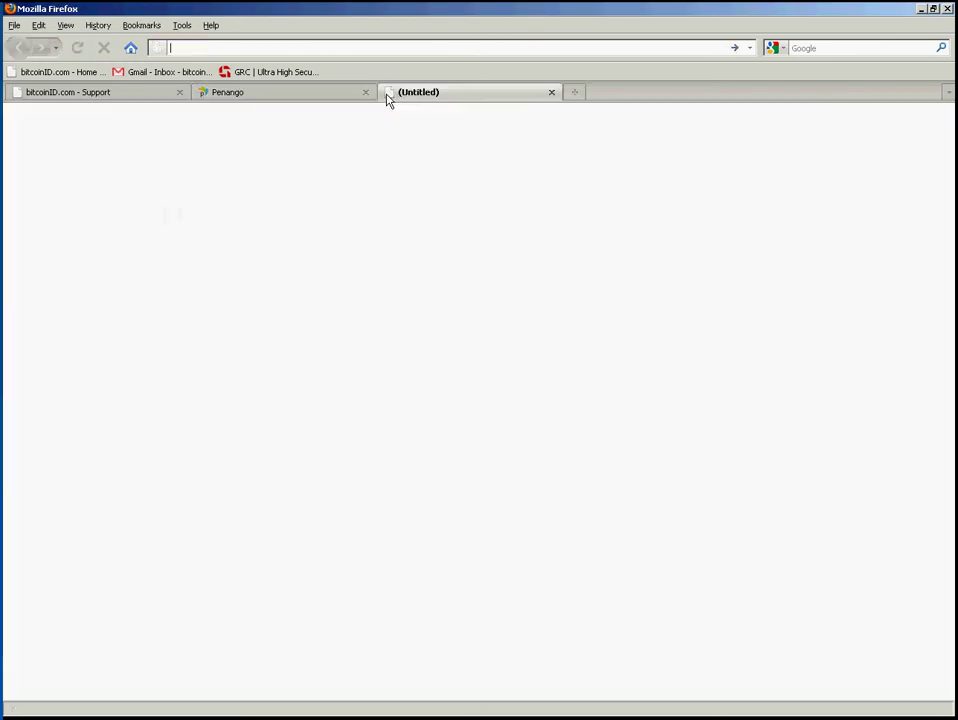
left_click(176, 76)
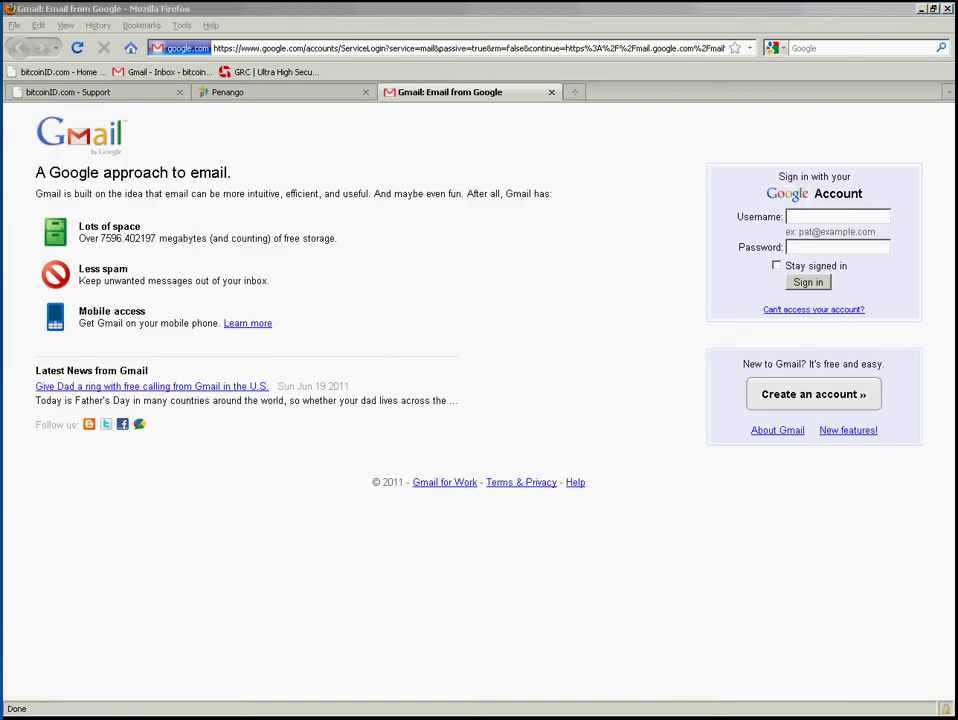
double_click(860, 217)
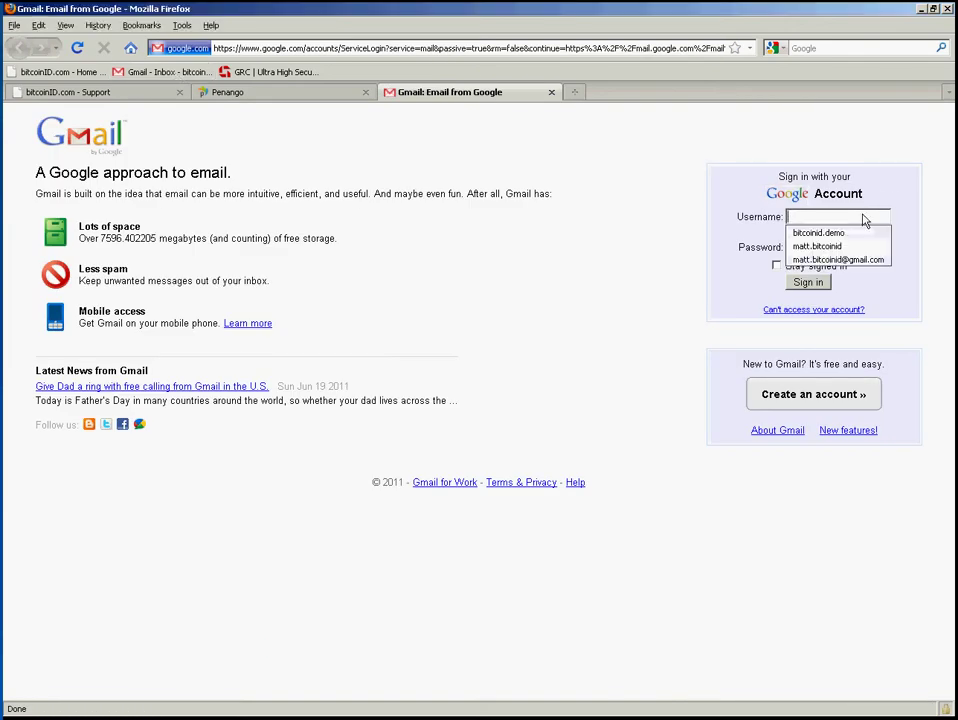
key("Down")
key("Down")
key("Down")
key("Tab")
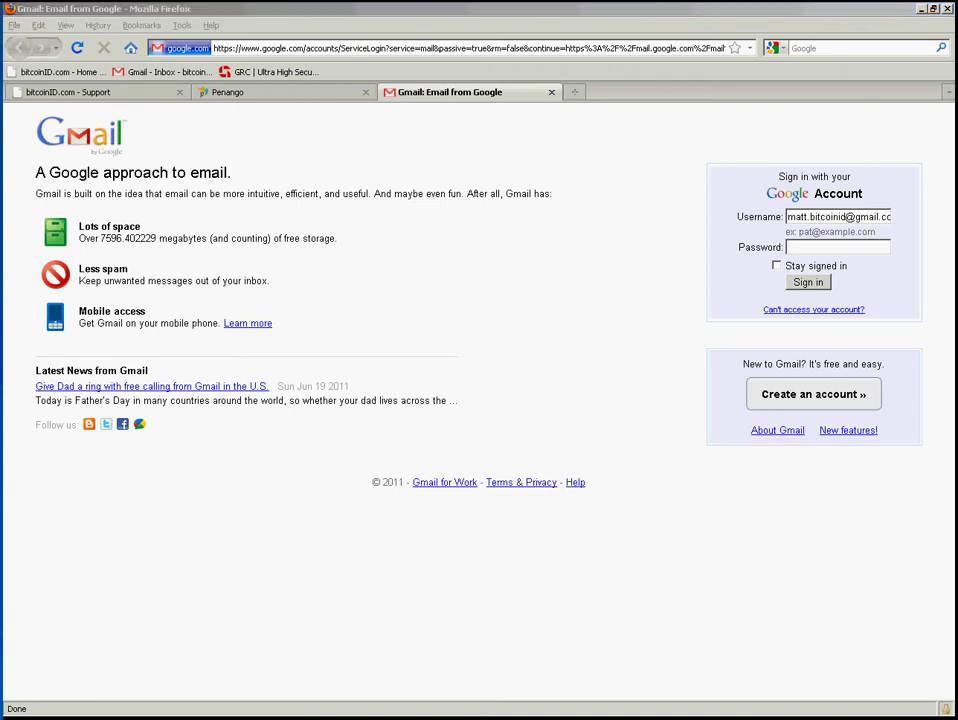
left_click(837, 247)
type("••••••••••••••••••")
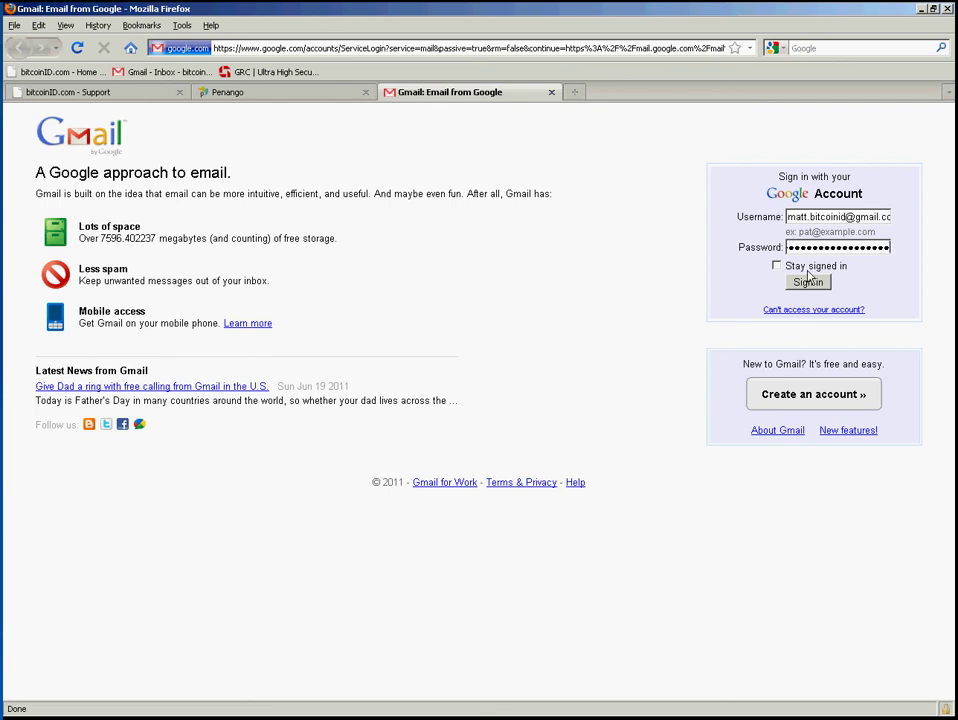
left_click(809, 280)
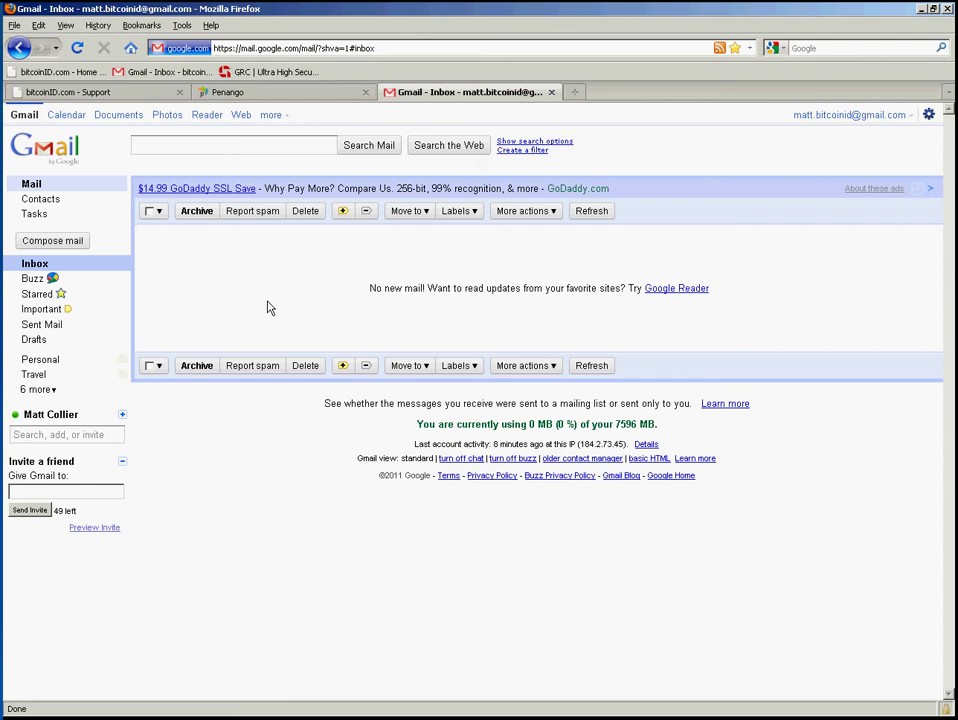
- Compose a new Gmail message to reveal Penango's sign and encrypt buttons
left_click(74, 245)
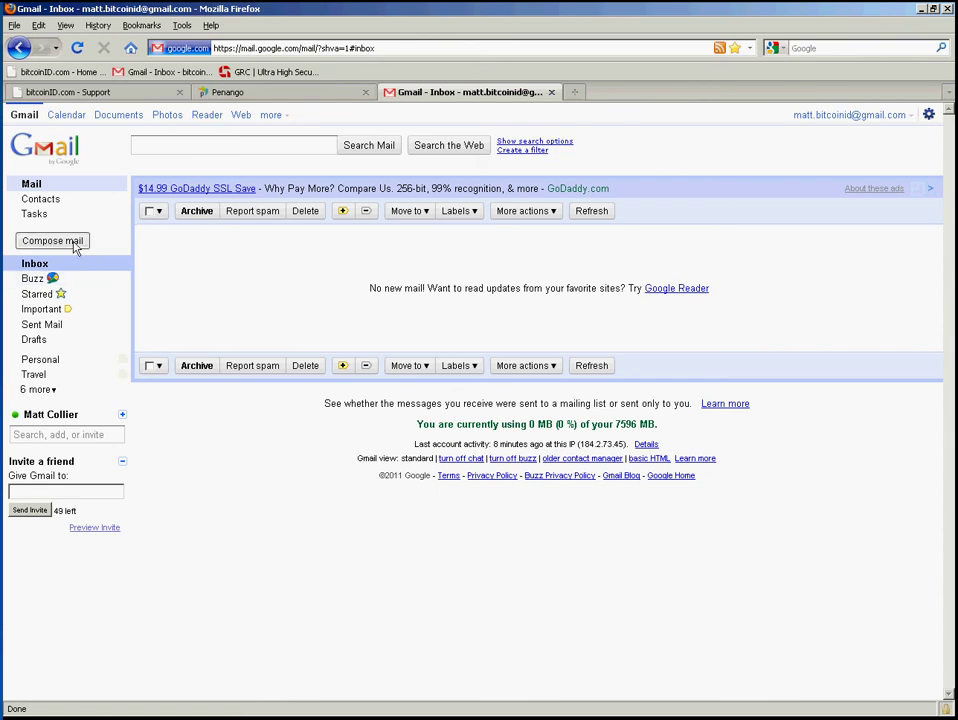